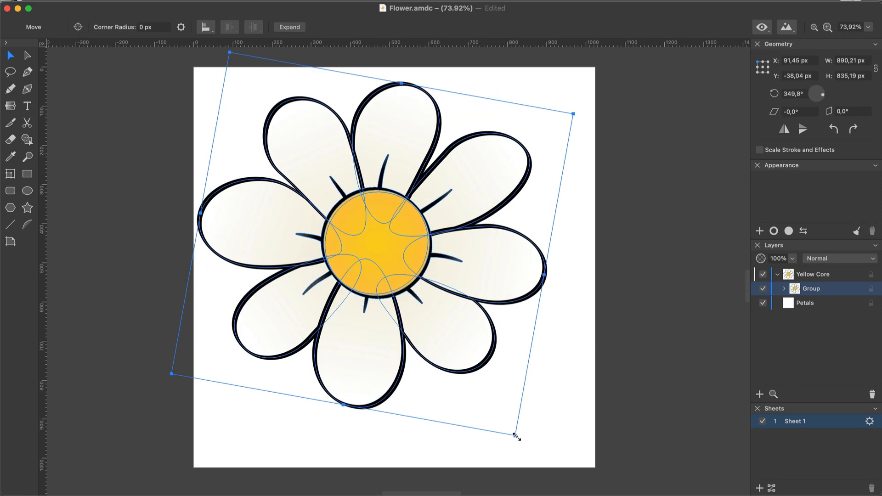
Step: Expand the flower's group in the layer list and select Petal 4, Petal 5, Petal 6 and Petal 7 one at a time
left_click(435, 335)
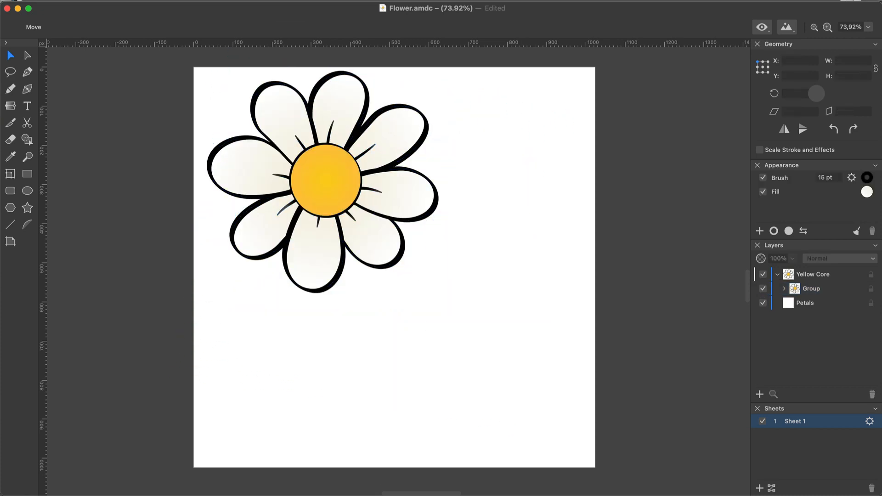
left_click(784, 289)
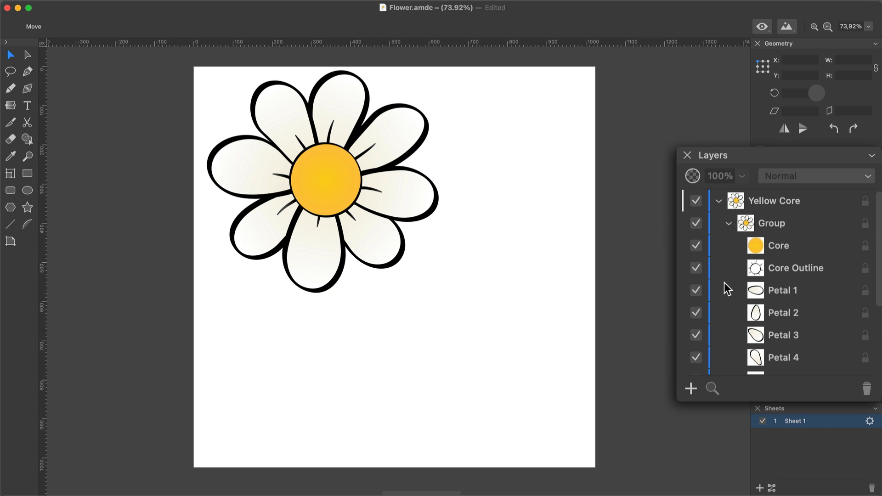
scroll(724, 282, "down", 5)
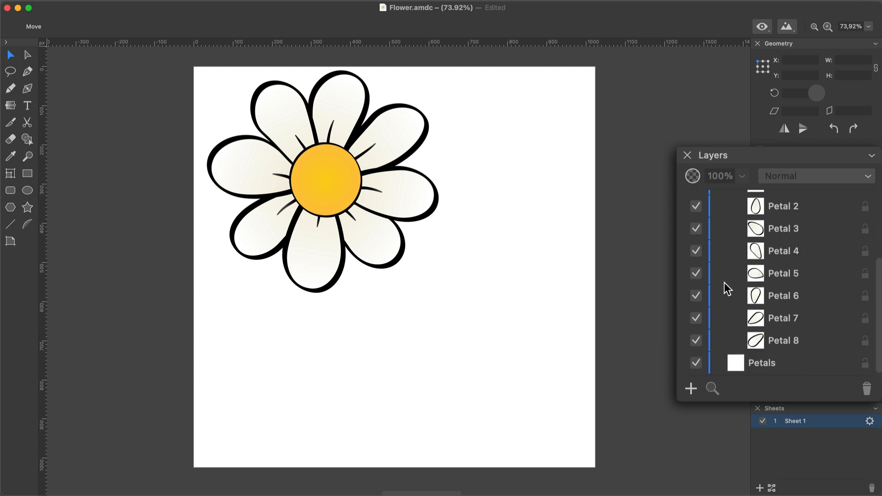
left_click(777, 253)
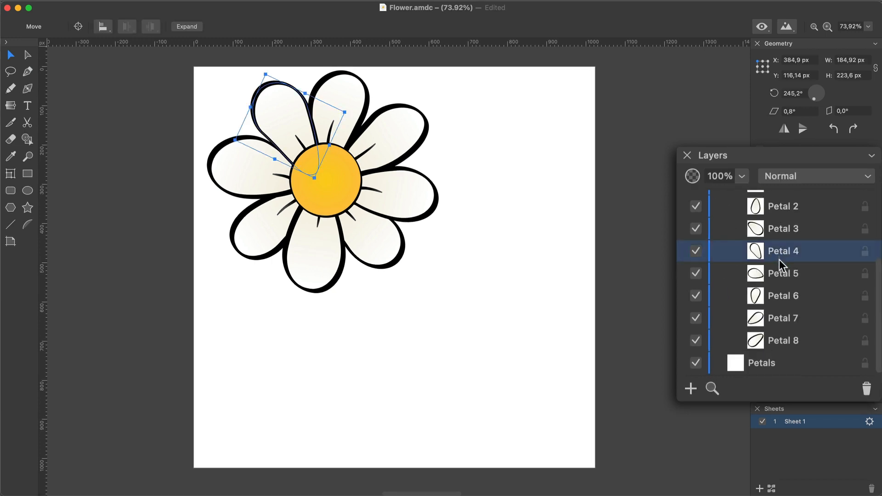
left_click(782, 276)
left_click(783, 298)
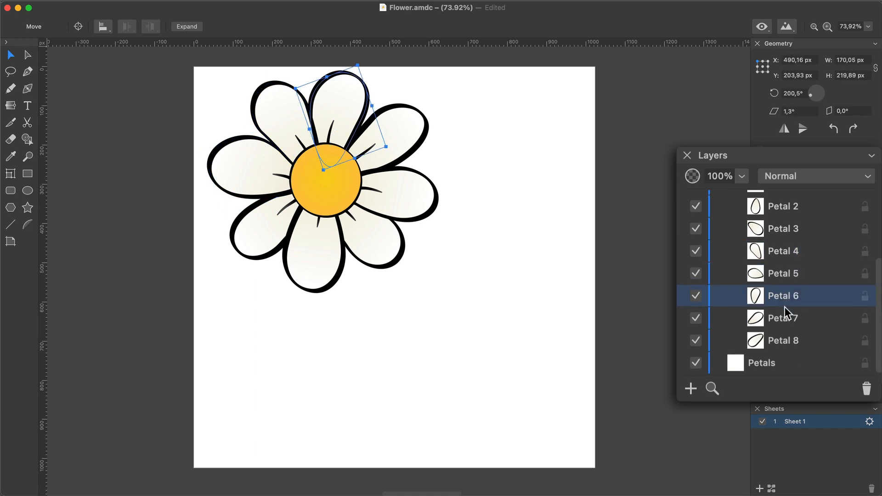
left_click(783, 319)
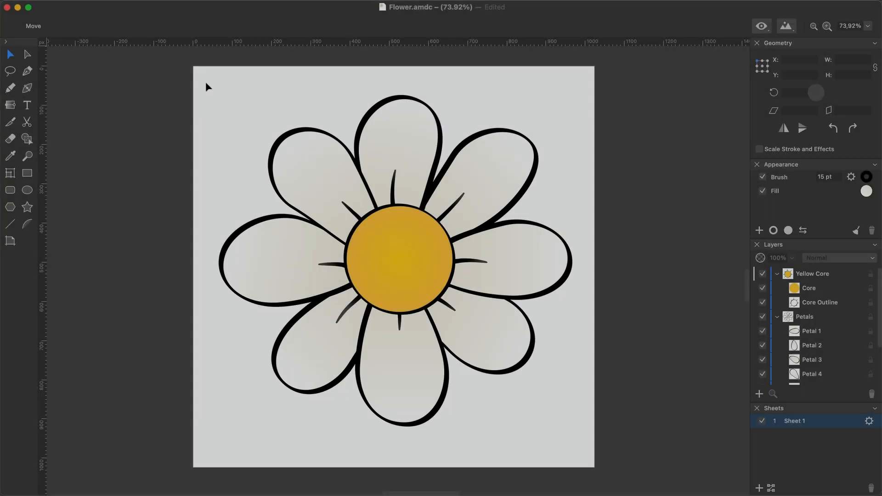
Step: Select all the parts of the flower on the canvas and group them
left_click_drag(205, 81, 572, 452)
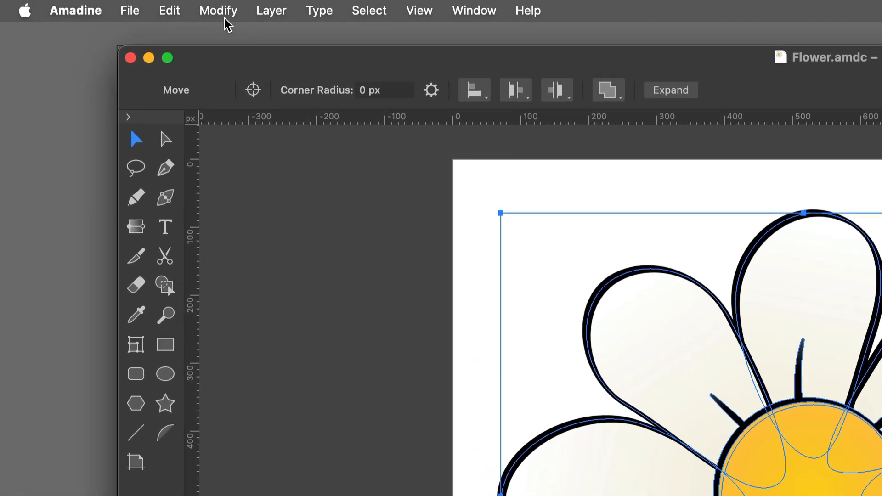
left_click(221, 16)
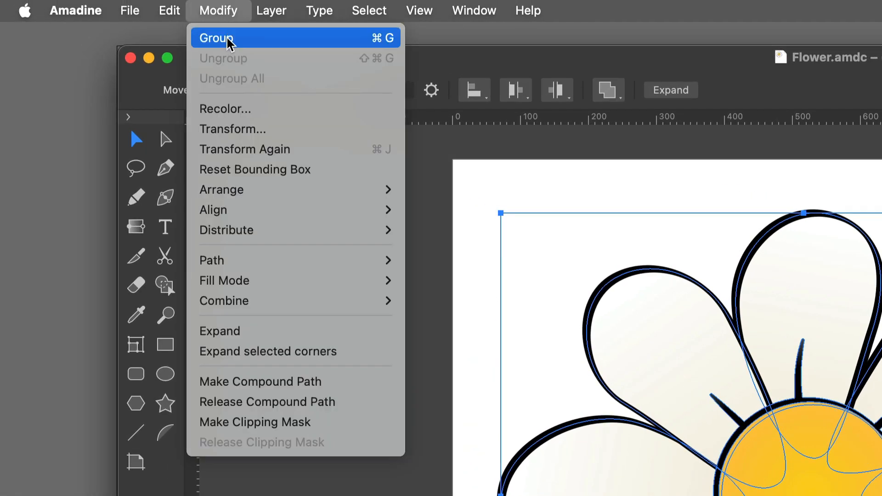
left_click(225, 38)
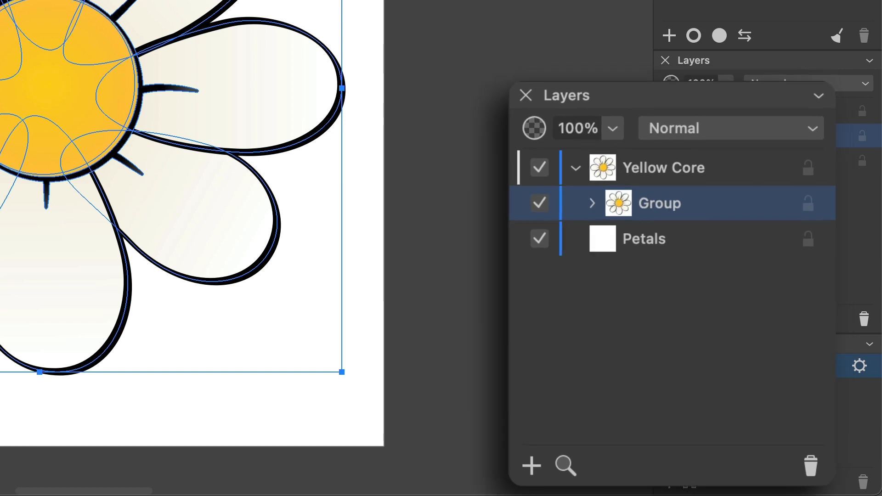
Step: Expand the flower group to examine the core and petals it contains, and collapse it again
left_click(591, 203)
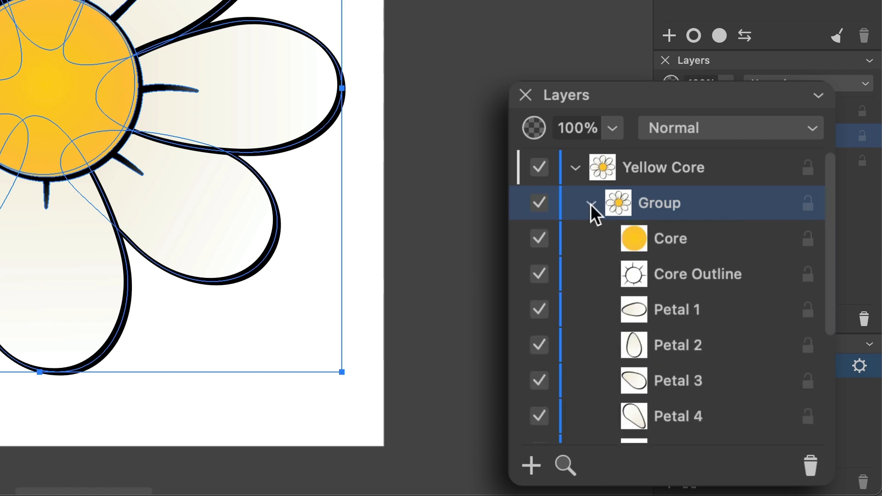
left_click(591, 203)
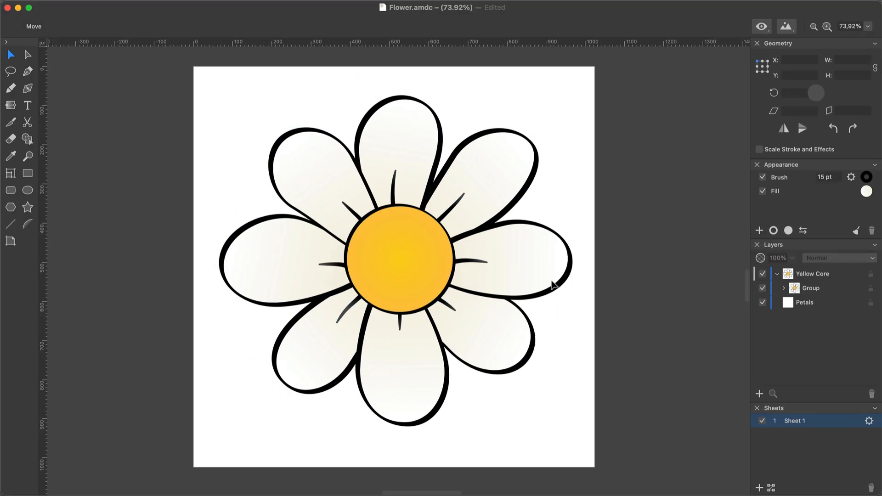
left_click(538, 279)
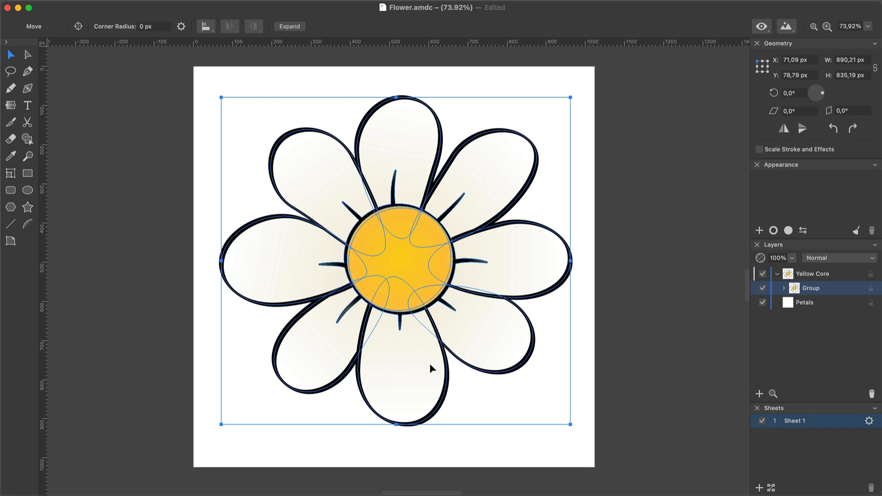
Step: Scale the flower group down to about 378 × 354 px near the page centre, and ungroup it
left_click_drag(429, 362, 423, 349)
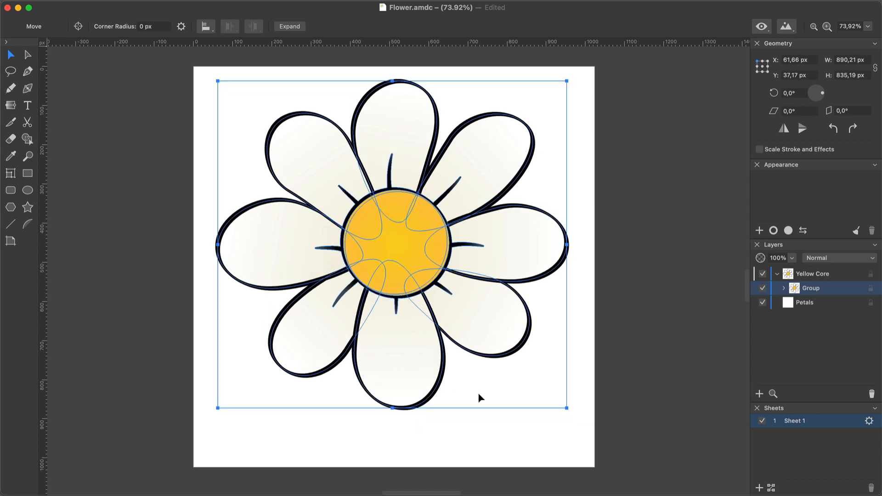
left_click_drag(564, 410, 312, 221)
left_click_drag(290, 156, 386, 260)
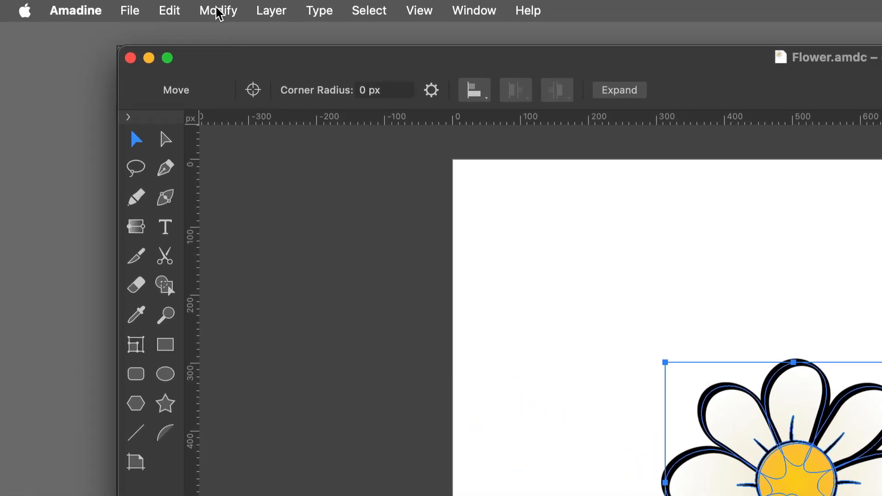
left_click(216, 10)
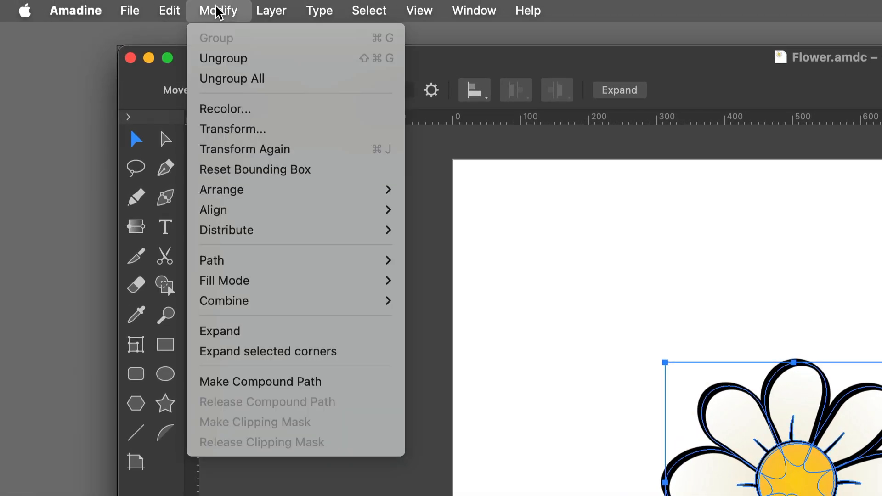
left_click(222, 59)
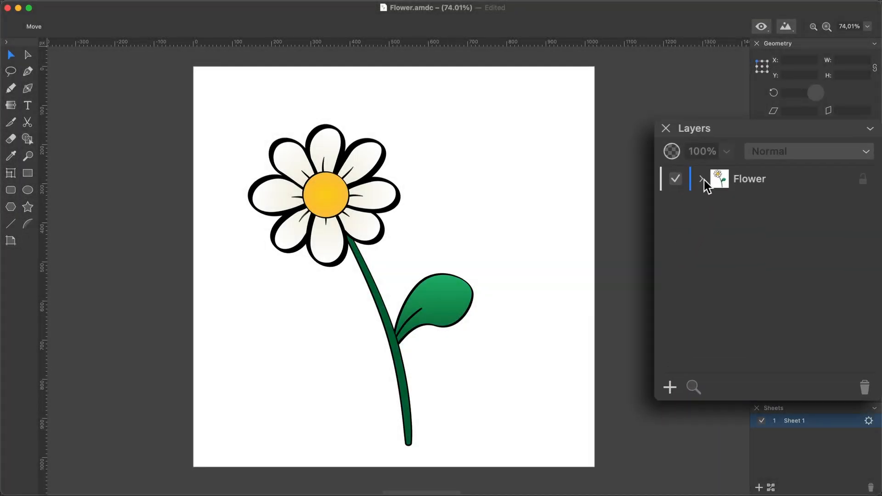
Step: Expand the Flower layer and its nested flower head and stem groups to examine the structure, and collapse the groups again
left_click(701, 179)
left_click(715, 203)
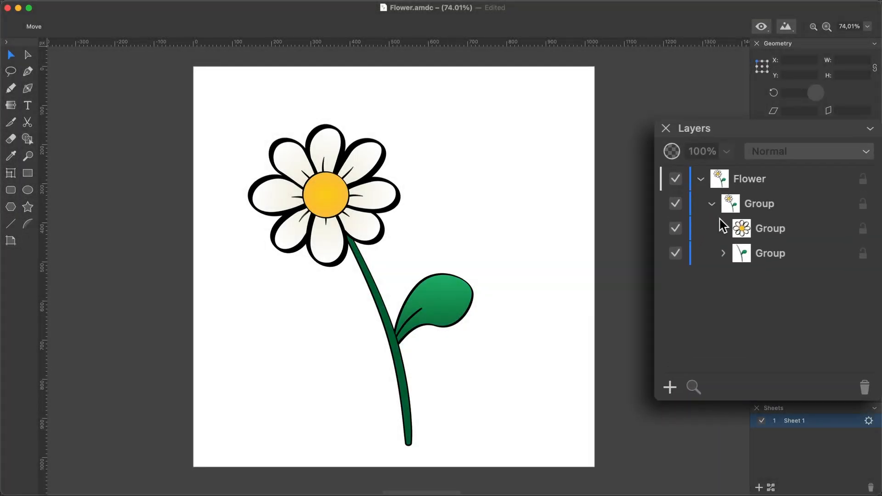
left_click(723, 253)
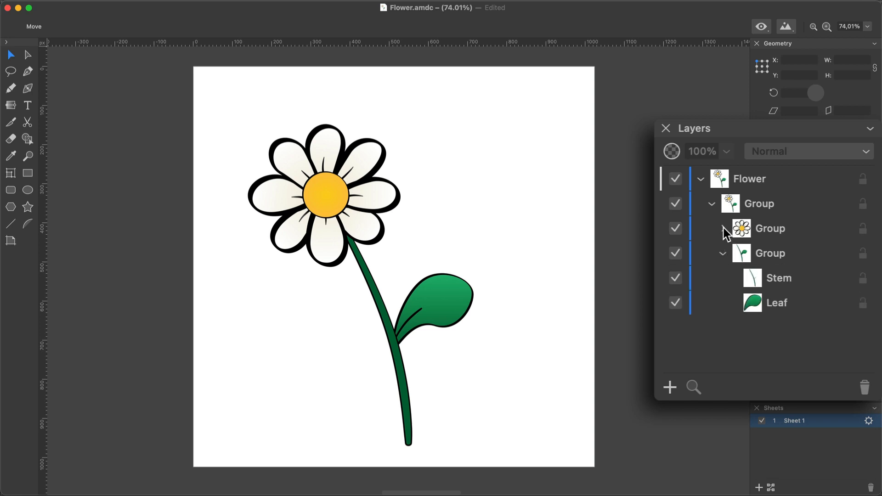
left_click(723, 229)
left_click(723, 228)
left_click(724, 252)
left_click(714, 205)
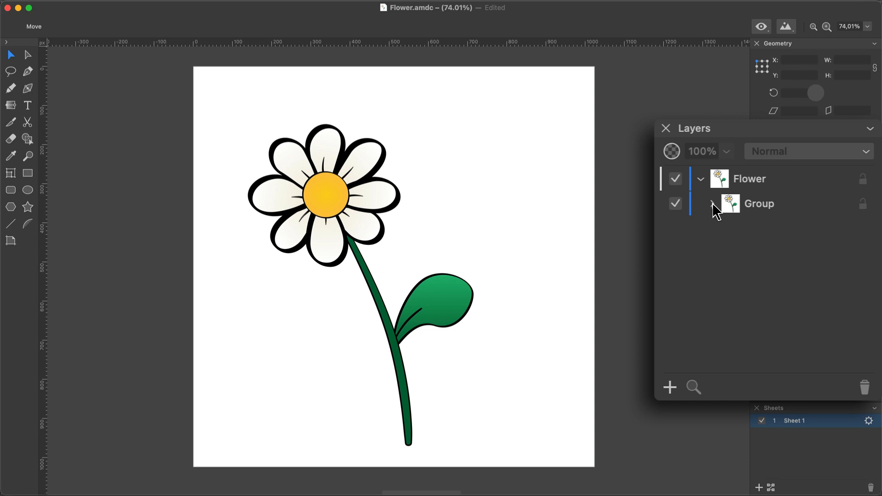
Step: Ungroup the outer group and, one by one, the nested flower head group and the stem and leaf group
left_click(760, 209, "super")
key("super+shift+g")
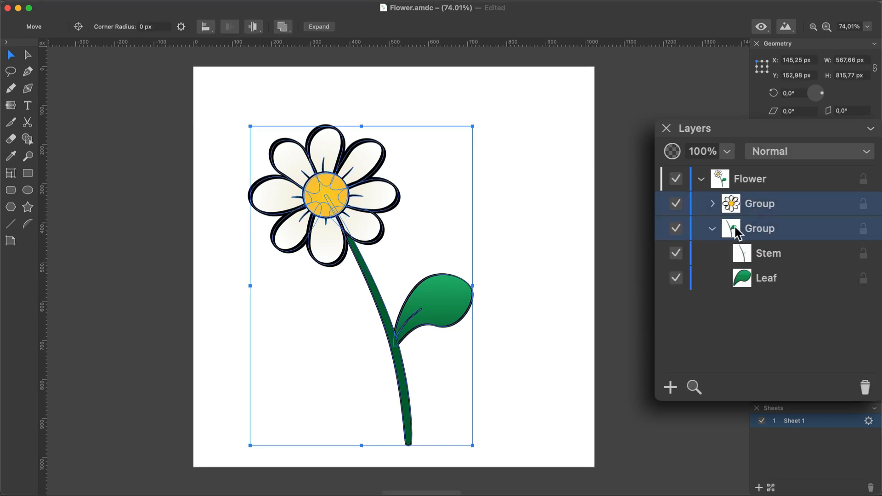
left_click(713, 228)
left_click(757, 210)
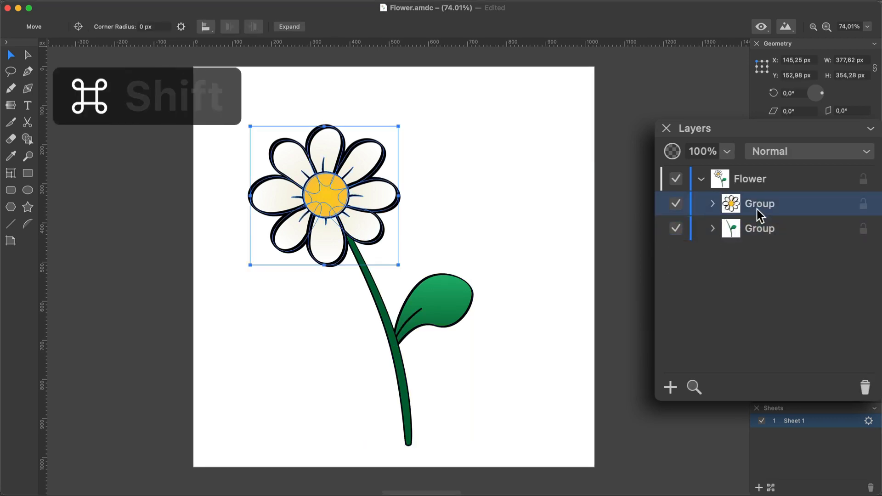
key("super+shift+g")
scroll(768, 258, "down", 3)
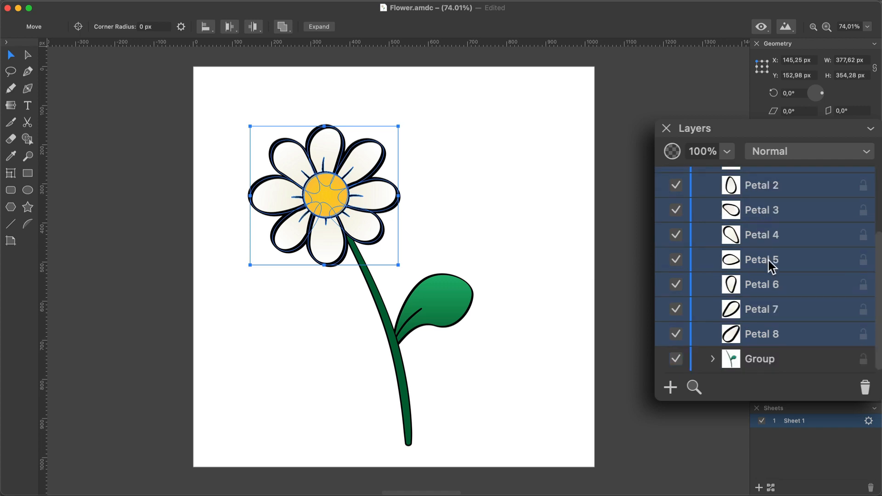
left_click(762, 361)
key("super+shift+g")
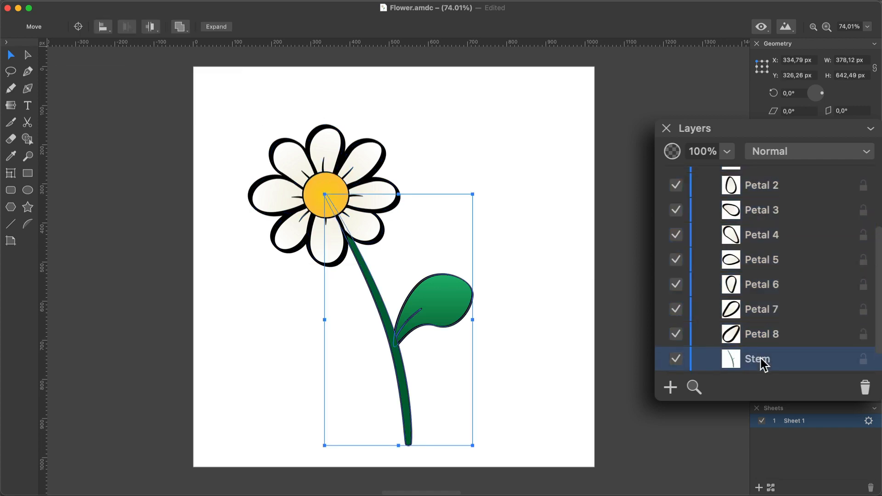
Step: Group the whole flower with its stem and leaf, and dissolve all its group levels at once with Ungroup All
scroll(762, 363, "up", 3)
key("super+a")
key("super+g")
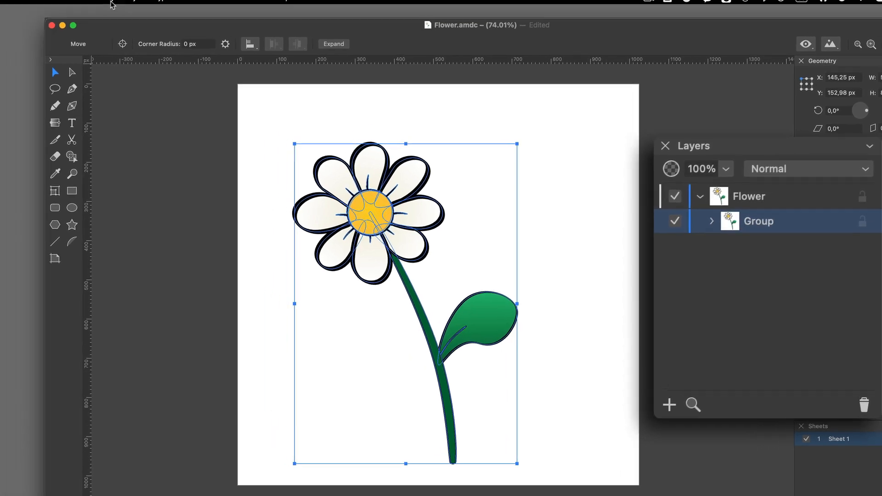
left_click(126, 6)
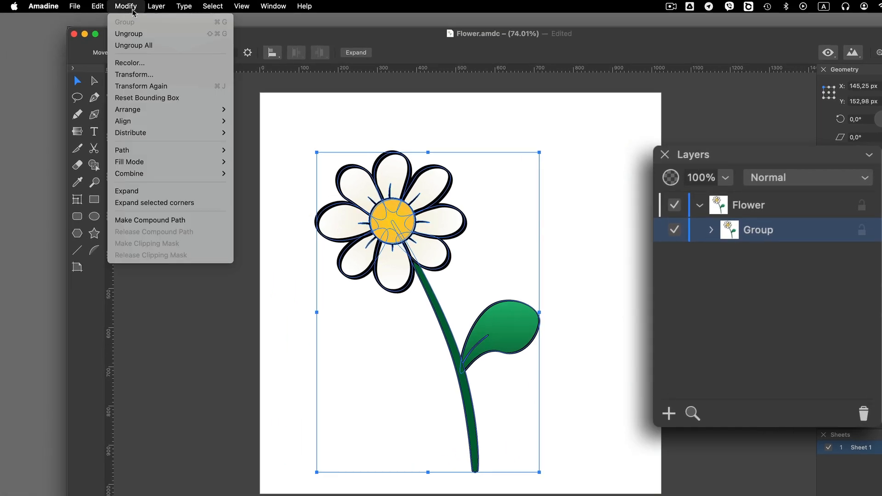
left_click(143, 45)
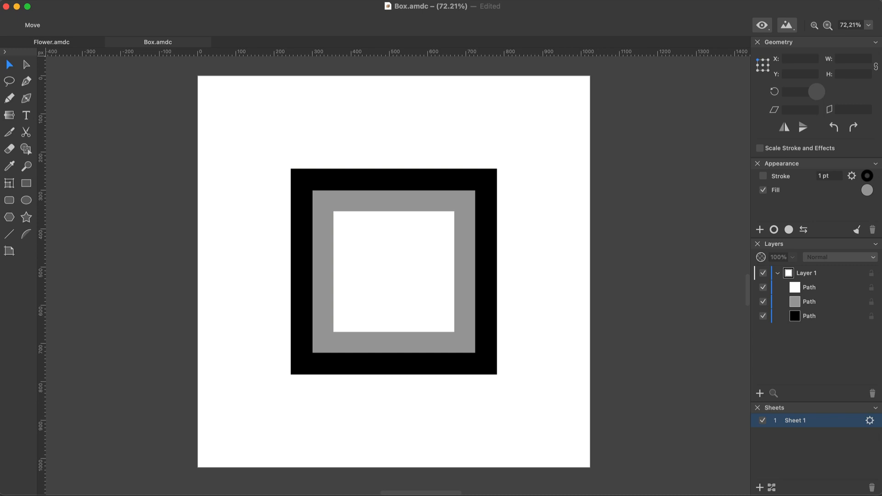
Step: Group the outer black square with the inner white square, leaving out the grey one, and expand the new group
left_click(809, 316)
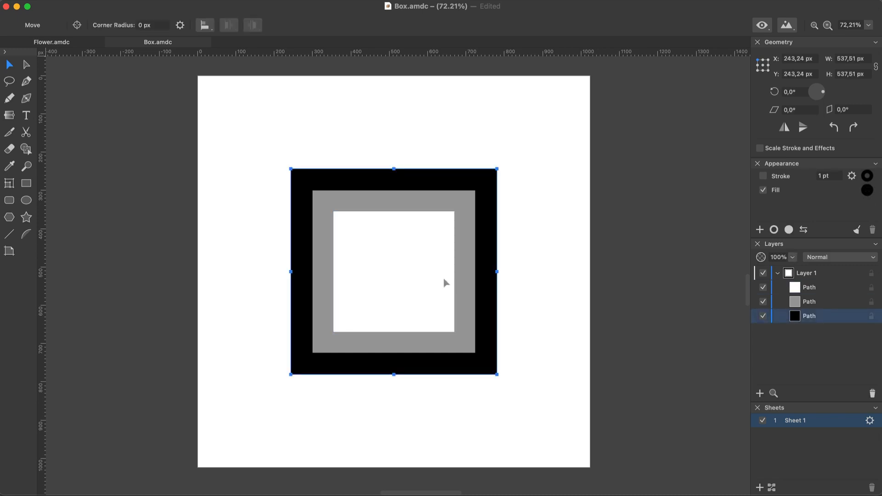
key("Escape")
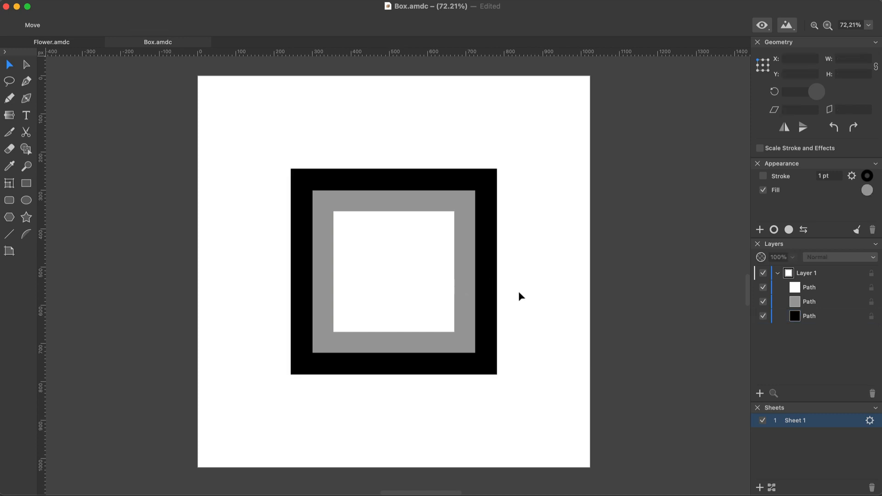
left_click(483, 284)
left_click(443, 279, "shift")
right_click(444, 277)
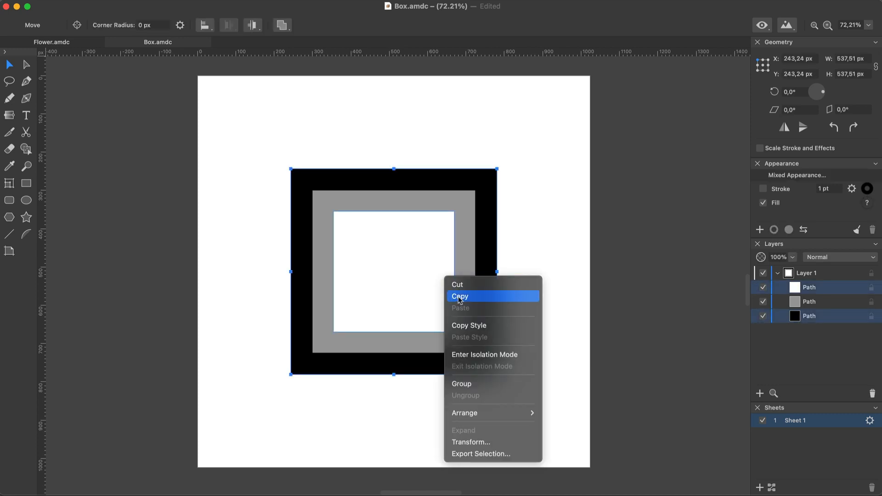
left_click(482, 384)
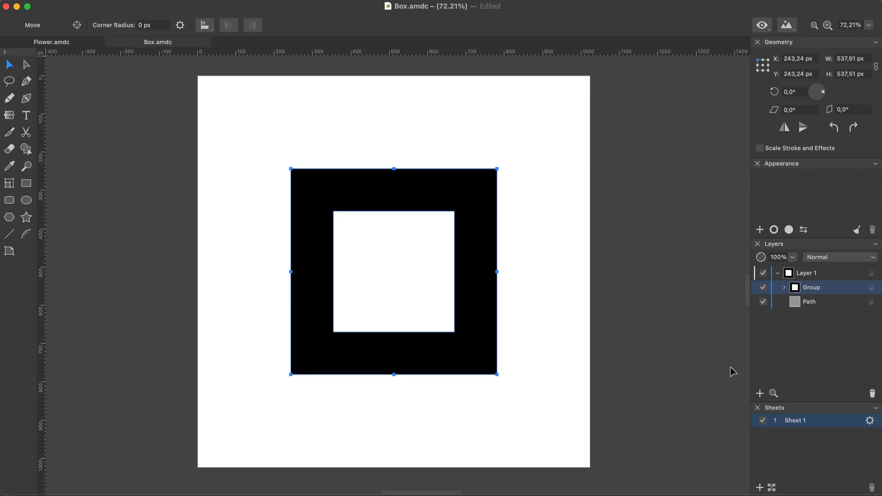
left_click(784, 287)
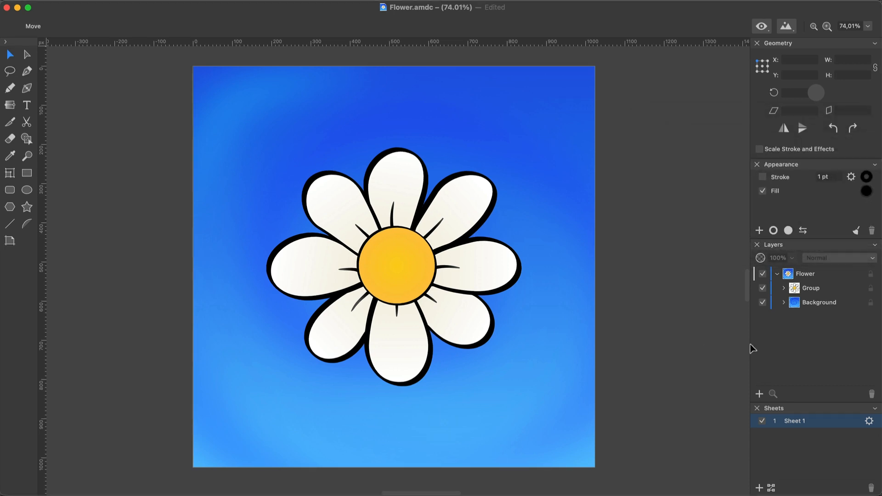
Step: Expand the flower's group and select Petal 1, Petal 3, Petal 2 and Core Outline individually inside it
left_click(784, 288)
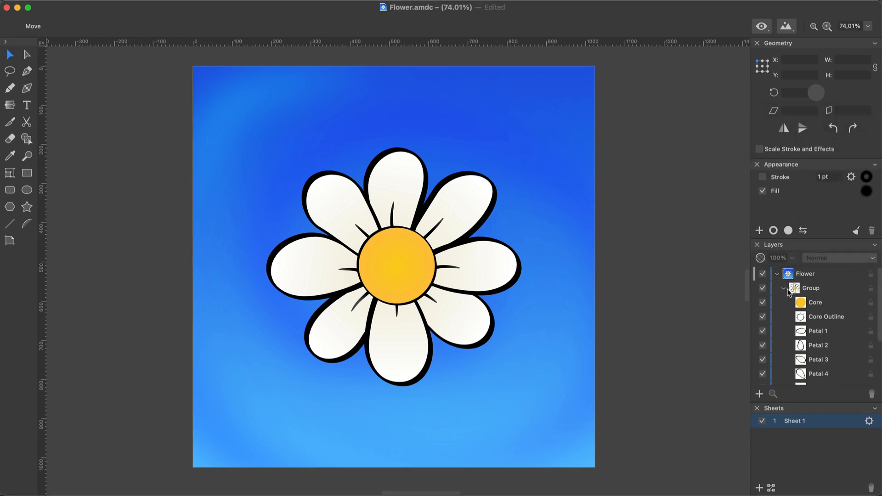
left_click(818, 335)
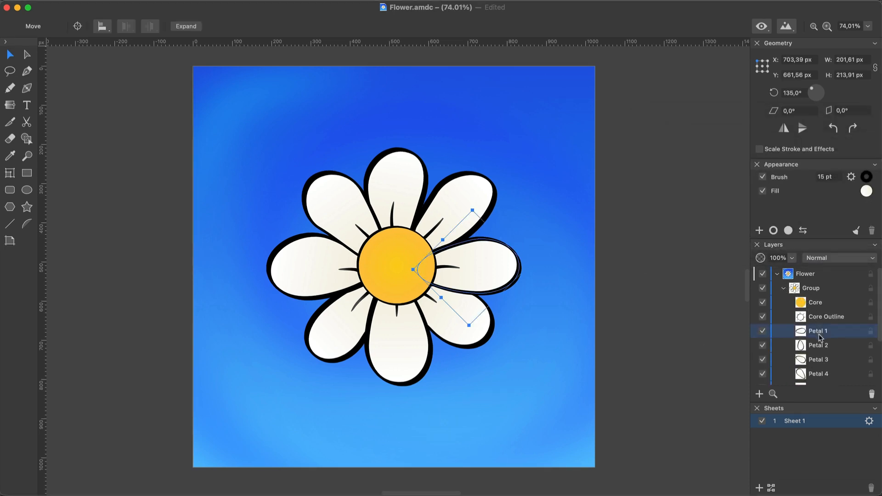
left_click(825, 362)
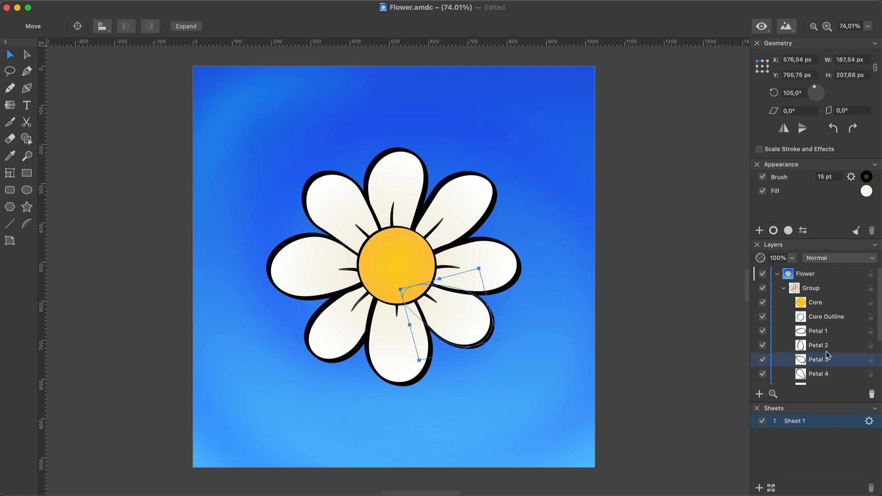
left_click(826, 348)
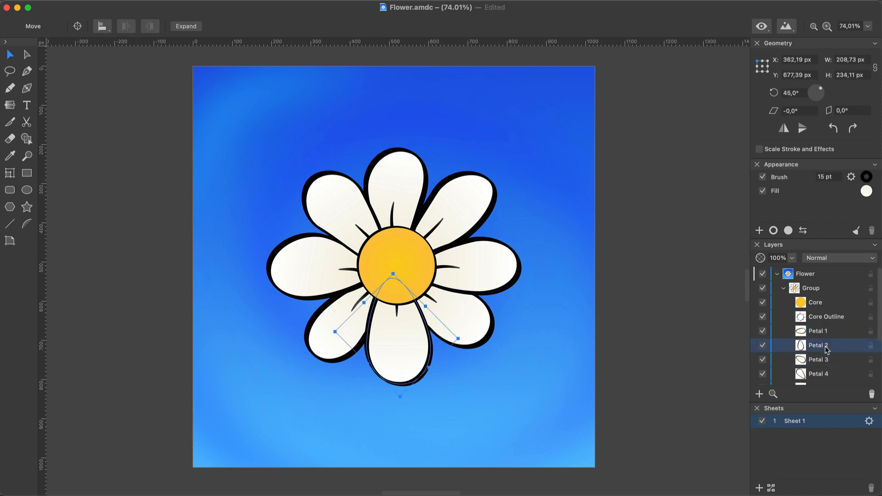
left_click(823, 319)
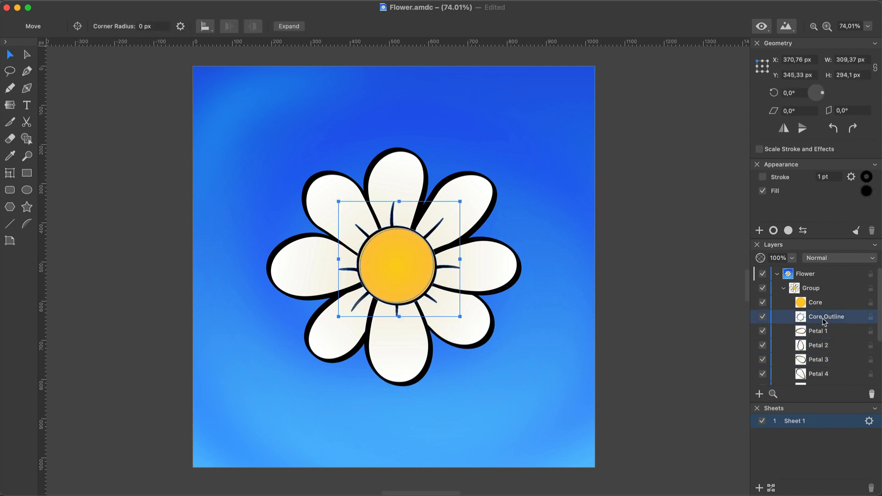
Step: Clear the selection and directly select the right-hand petal inside the flower's group
left_click(533, 333)
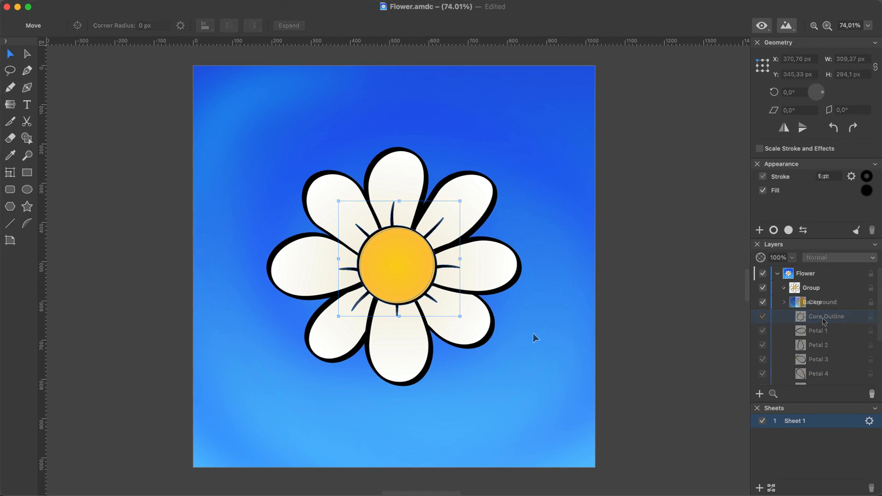
left_click(502, 279)
key("super")
left_click(503, 280, "super")
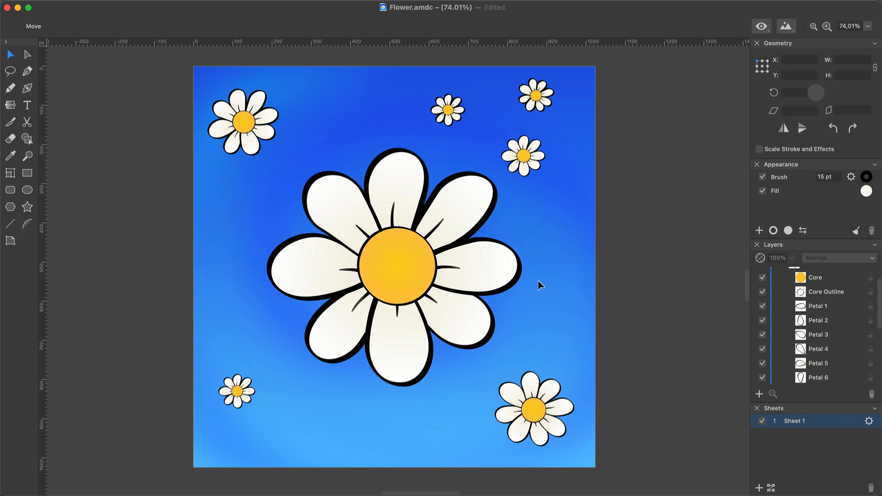
Step: Isolate the big flower's group, Group 1, and expand it to reach its individual members
left_click(495, 271)
double_click(495, 269)
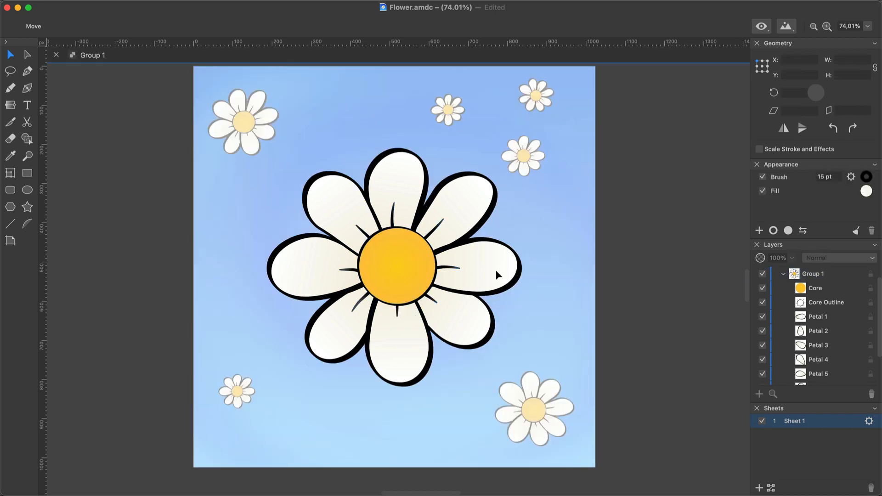
left_click(783, 274)
left_click(784, 288)
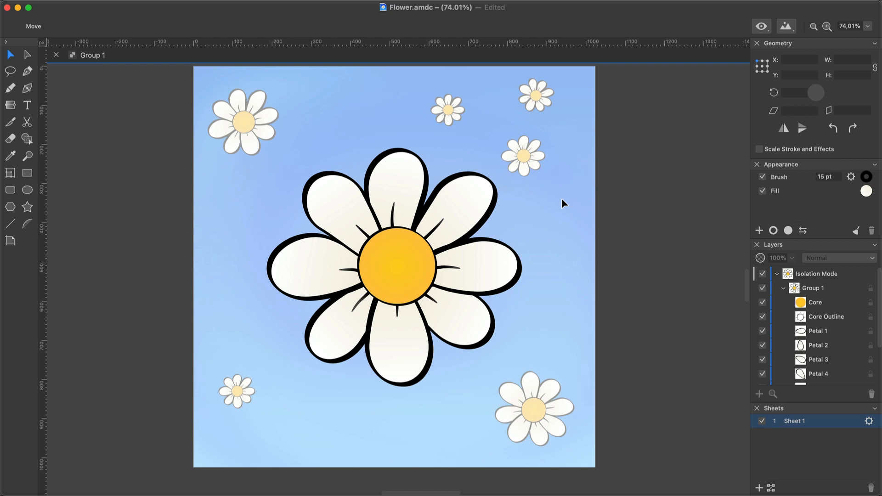
Step: Enlarge the flower's top petal, Petal 6, to about 195 × 251 px and leave isolation mode
left_click_drag(562, 200, 431, 117)
left_click(412, 167)
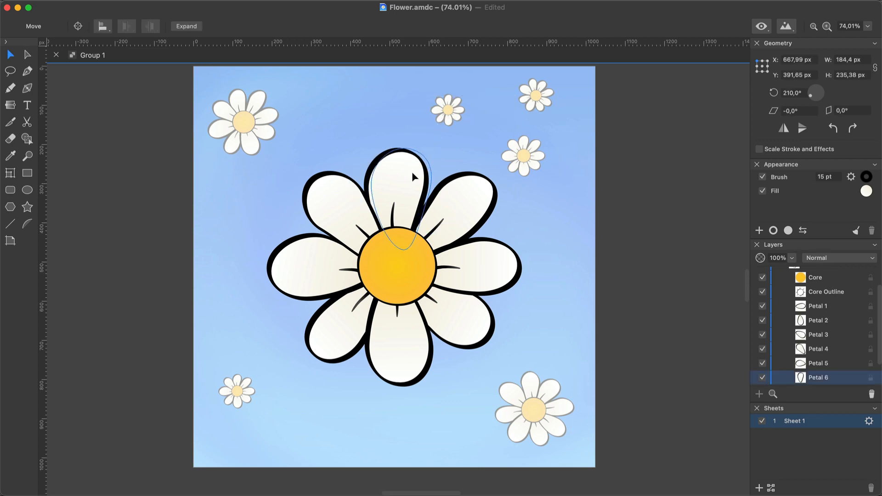
left_click_drag(414, 138, 419, 132)
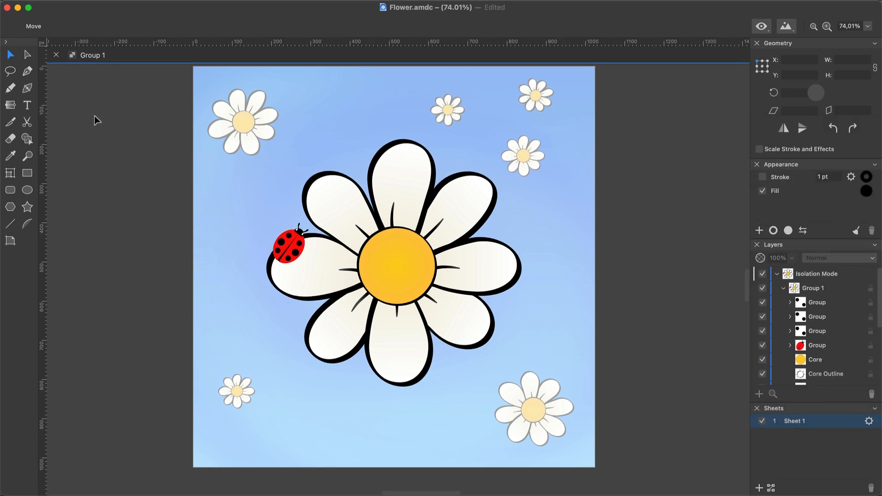
left_click(56, 55)
key("Escape")
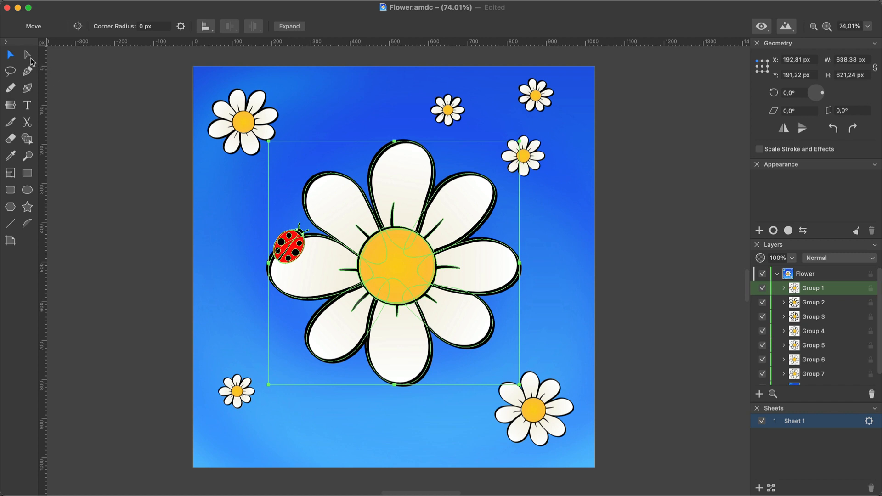
Step: With the Selection tool, pick Petal 6 and Petal 4 inside the group and move Petal 4's outer node
left_click(27, 54)
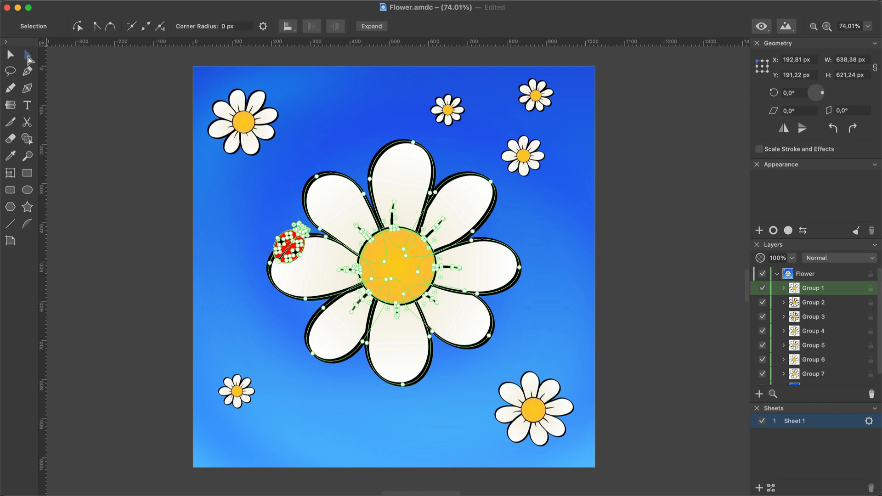
left_click(399, 186)
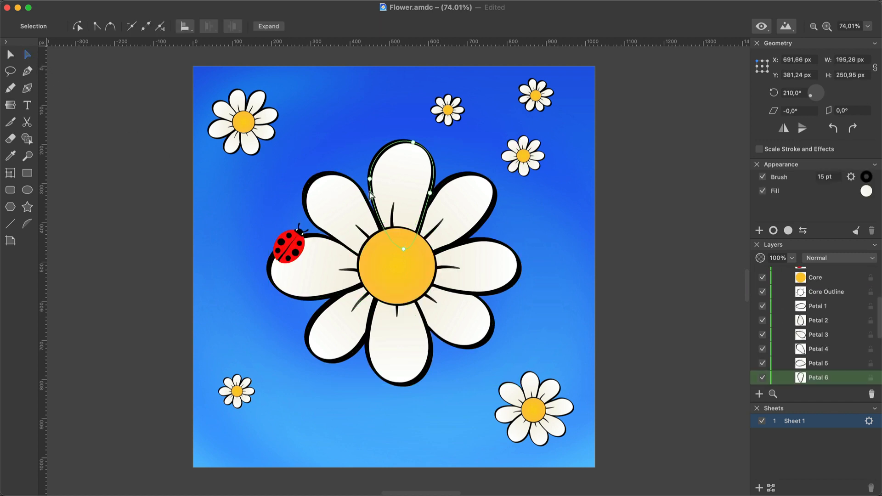
left_click(346, 208)
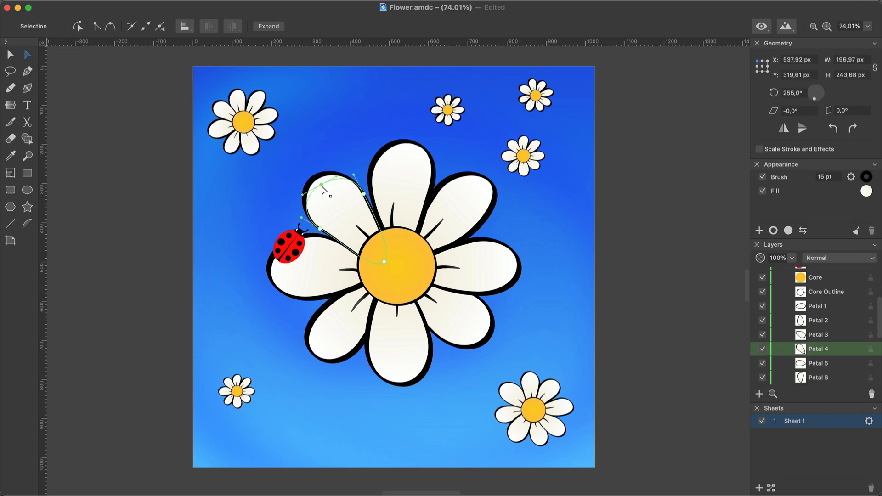
left_click_drag(322, 185, 311, 176)
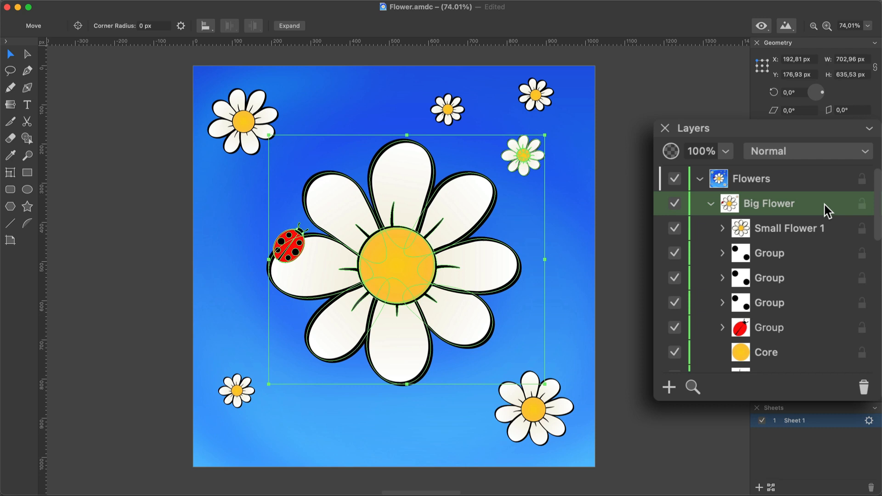
Step: Delete Small Flower 1 from inside the Big Flower group and reselect Big Flower
left_click(833, 228)
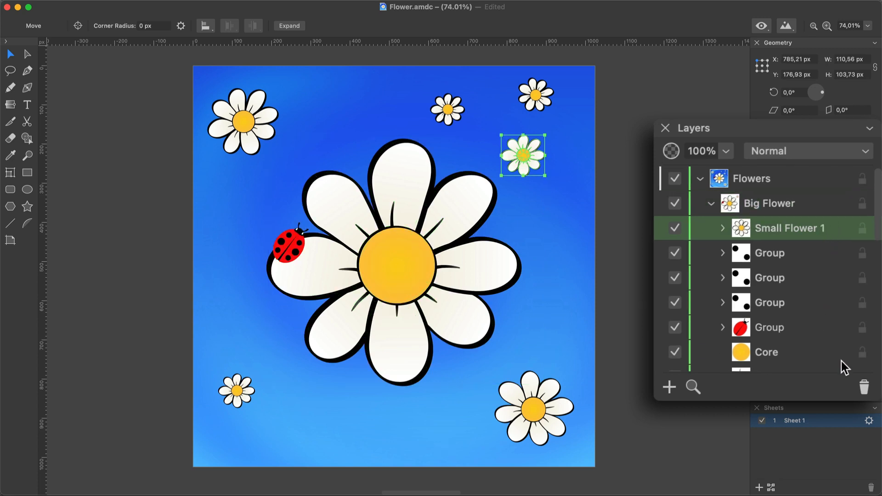
left_click(863, 388)
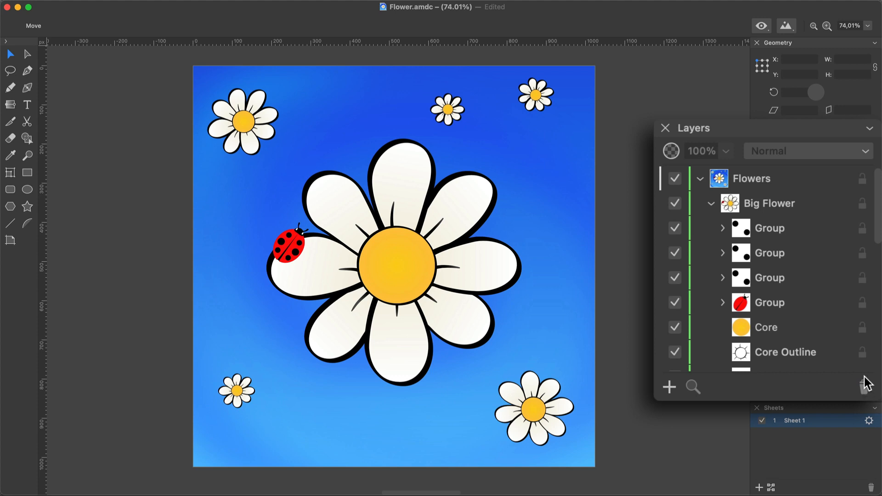
left_click(787, 207)
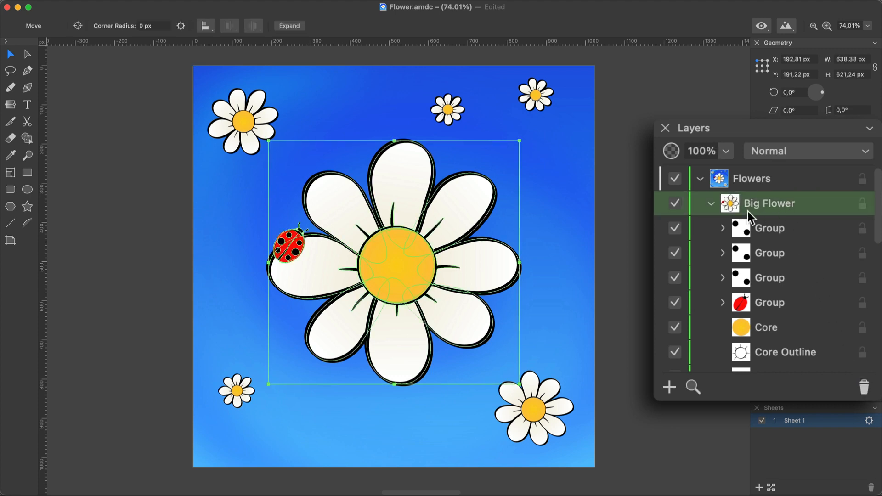
Step: Move Small Flower 2 into the Big Flower group and select the group
left_click(711, 203)
left_click(771, 224)
left_click_drag(771, 224, 787, 201)
left_click(787, 203)
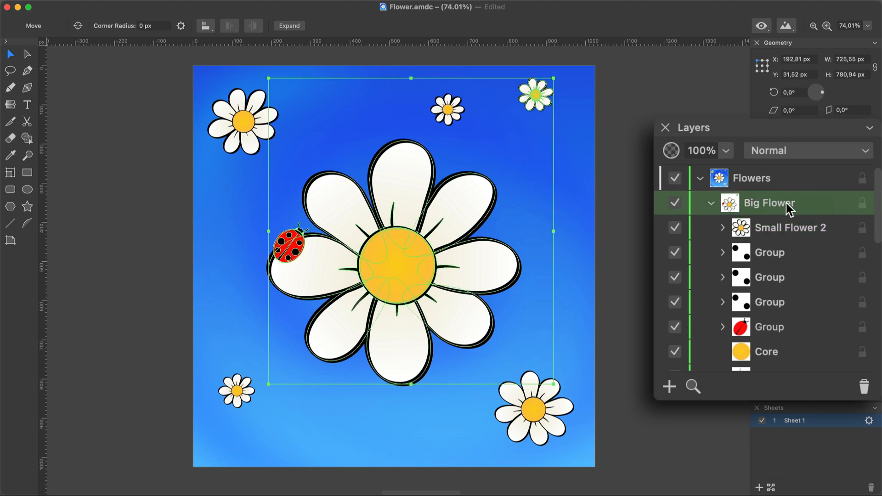
Step: Move Small Flower 2 out of the Big Flower group, placing it above the group in the Flowers layer
left_click(790, 226)
left_click_drag(783, 230, 783, 181)
left_click(786, 233)
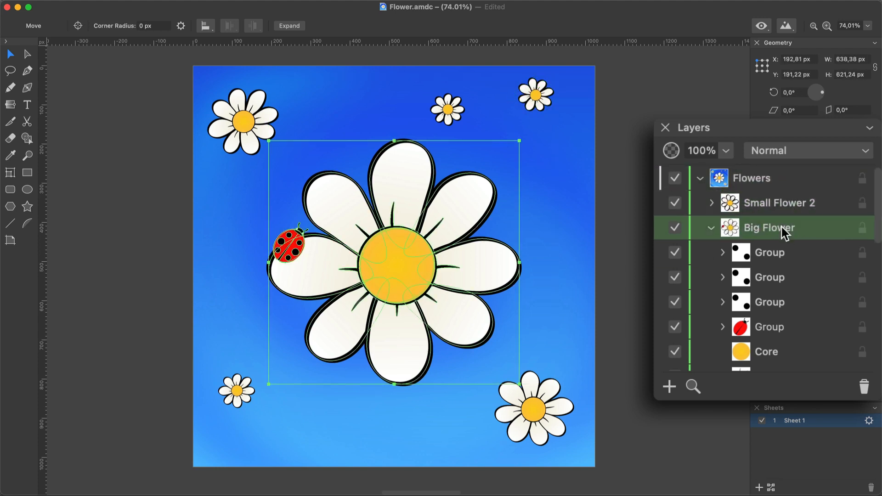
left_click(786, 203)
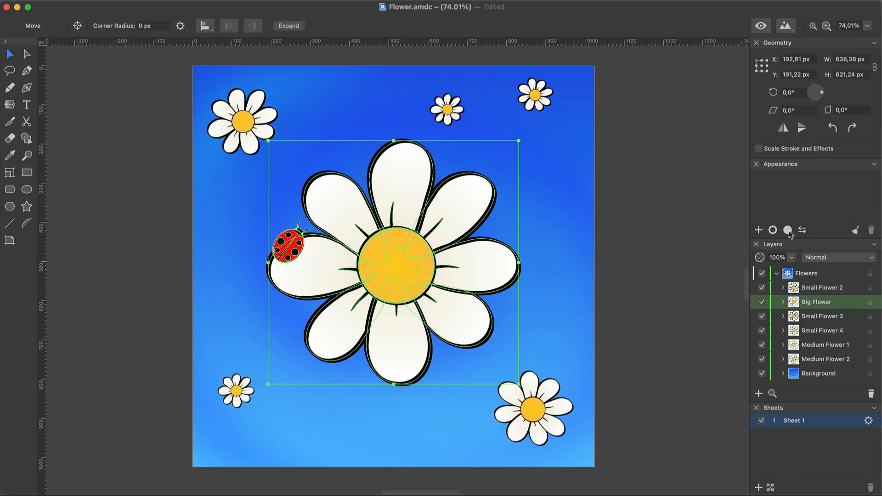
Step: Add a new fill to the whole Big Flower group
left_click(788, 230)
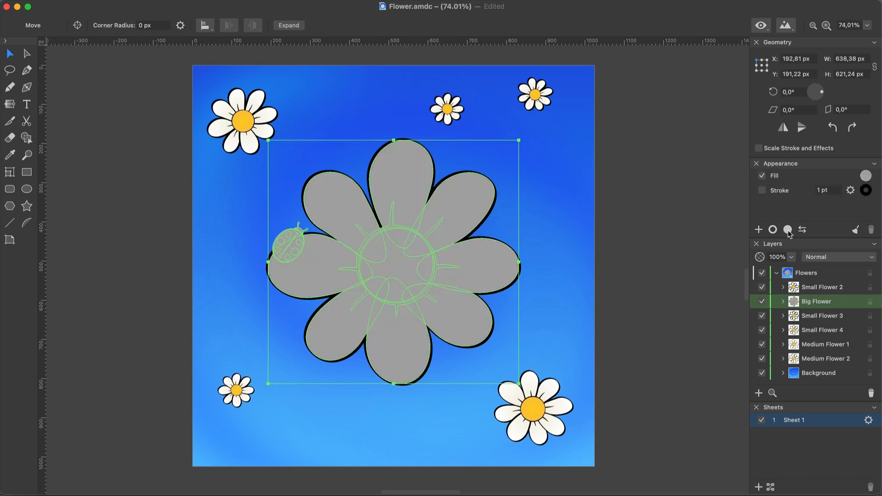
left_click(711, 276)
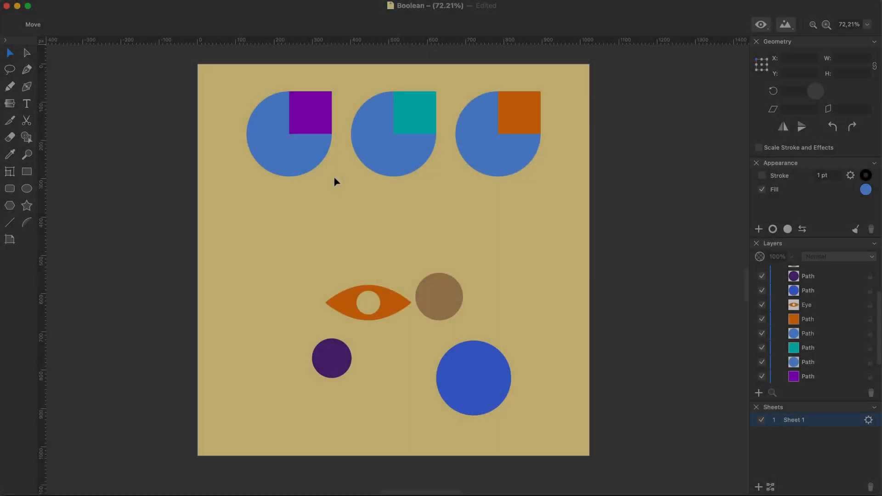
Step: In the Boolean document, unite the first blue circle and its purple square into one compound shape
left_click_drag(334, 178, 260, 83)
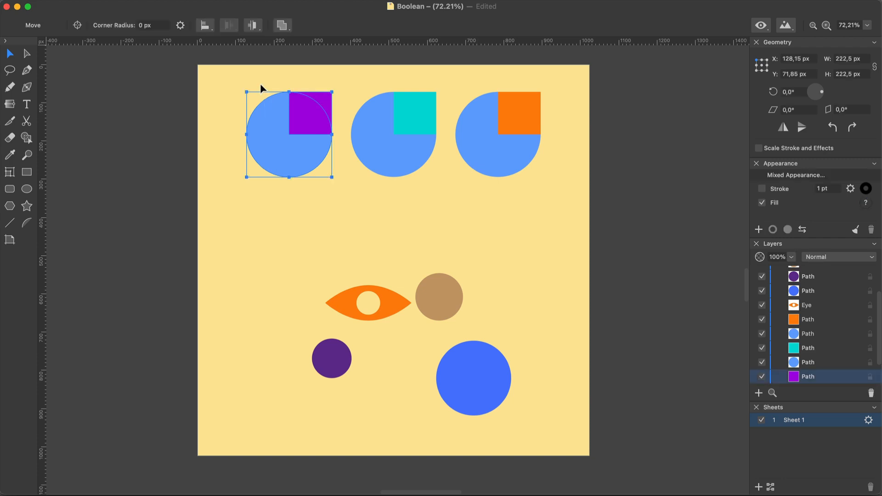
left_click(282, 25)
left_click(251, 48)
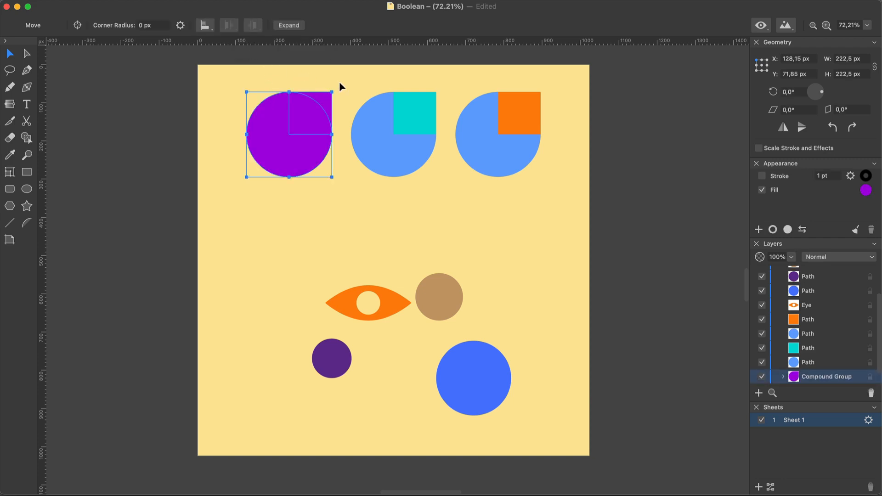
Step: Subtract the turquoise square from the middle blue circle
left_click_drag(340, 83, 413, 163)
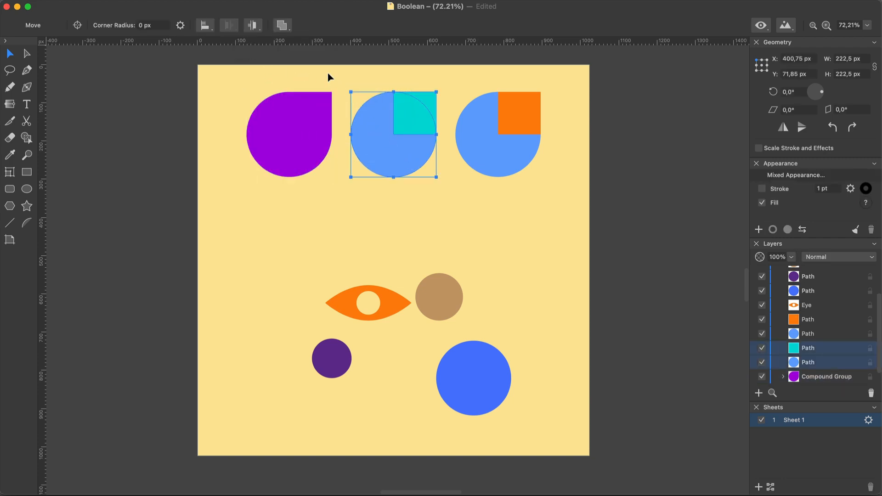
left_click(288, 30)
left_click(269, 50)
Step: Combine the third blue circle and its orange square so that their overlap is excluded, and clear the selection
left_click_drag(459, 88, 513, 136)
left_click(282, 25)
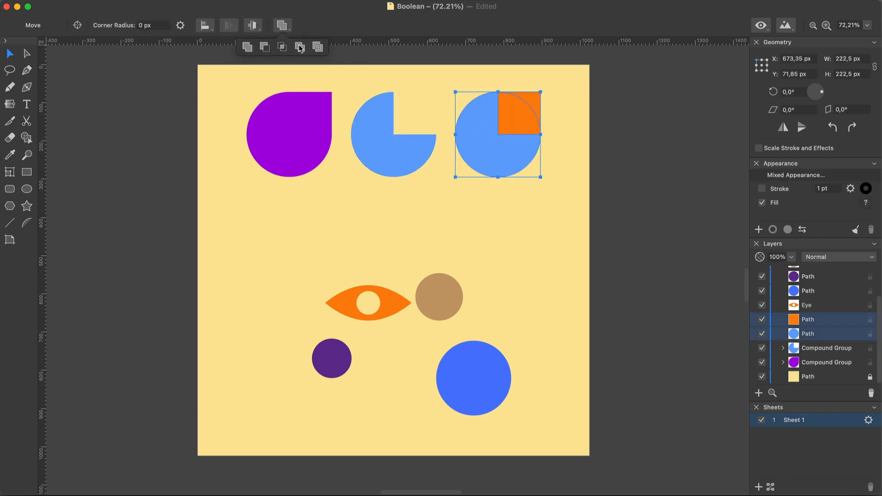
left_click(300, 47)
left_click(305, 67)
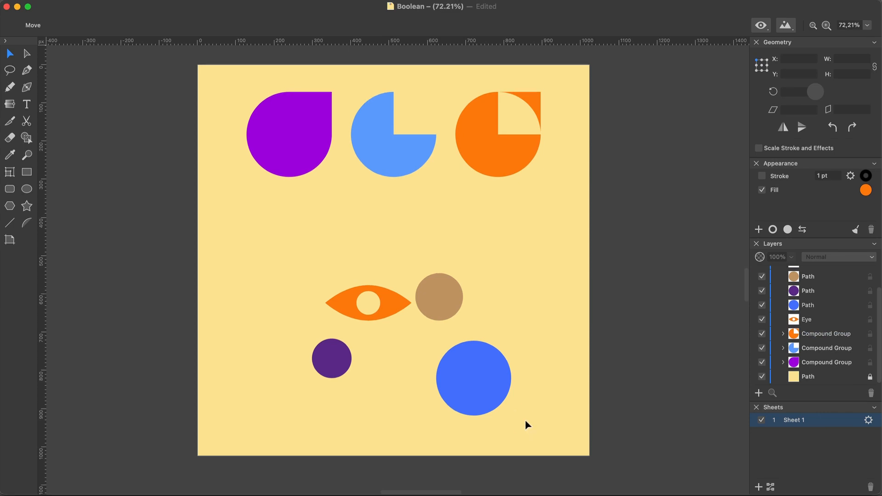
Step: Make a clipping mask from the triangle over the eye and the three circles, and undo it
left_click_drag(529, 426, 279, 246)
left_click(101, 6)
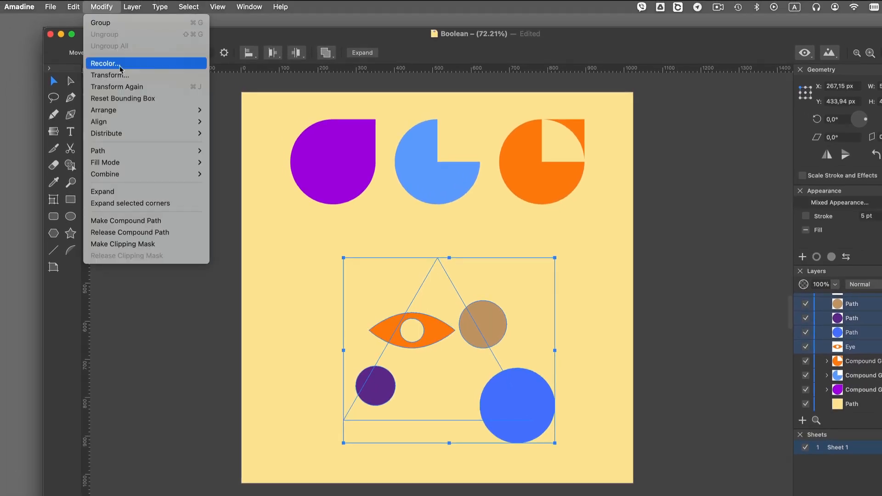
left_click(123, 244)
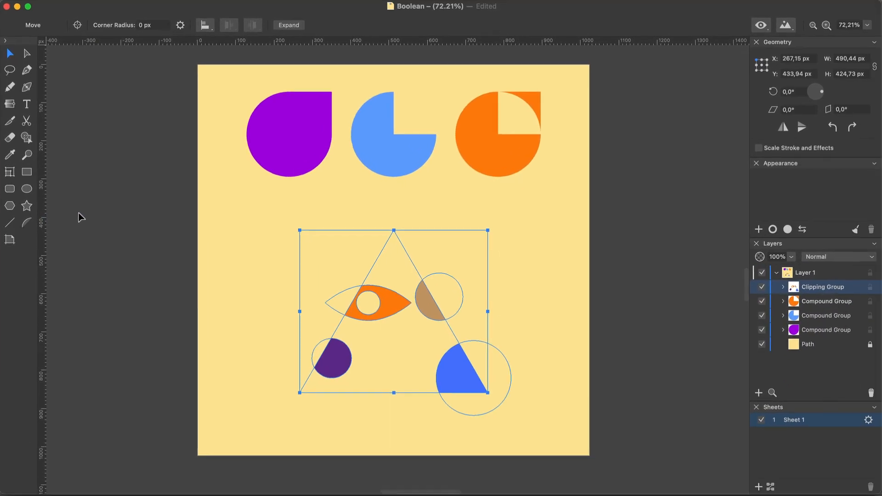
left_click(126, 244)
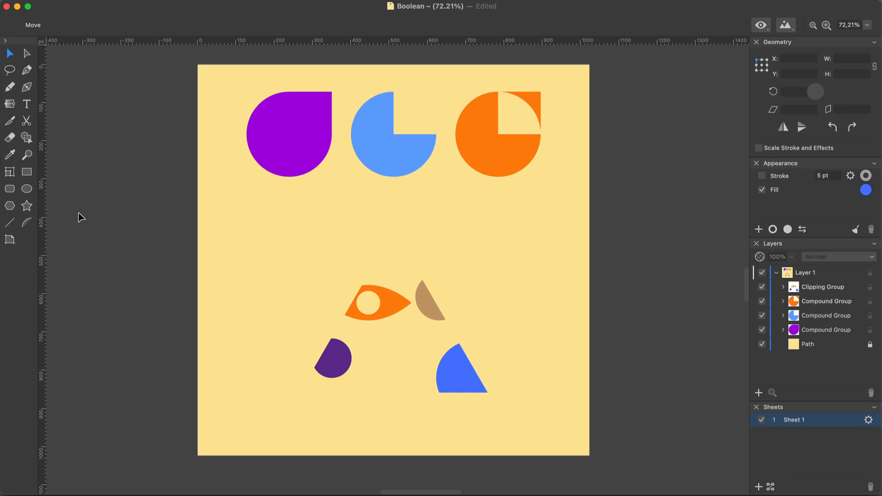
key("super+z")
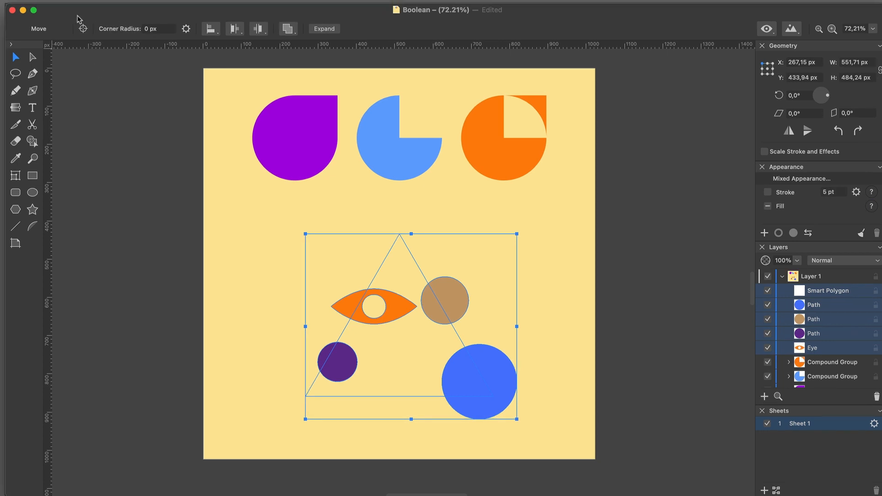
Step: Make a compound path from the triangle, the eye and the three circles
left_click(102, 7)
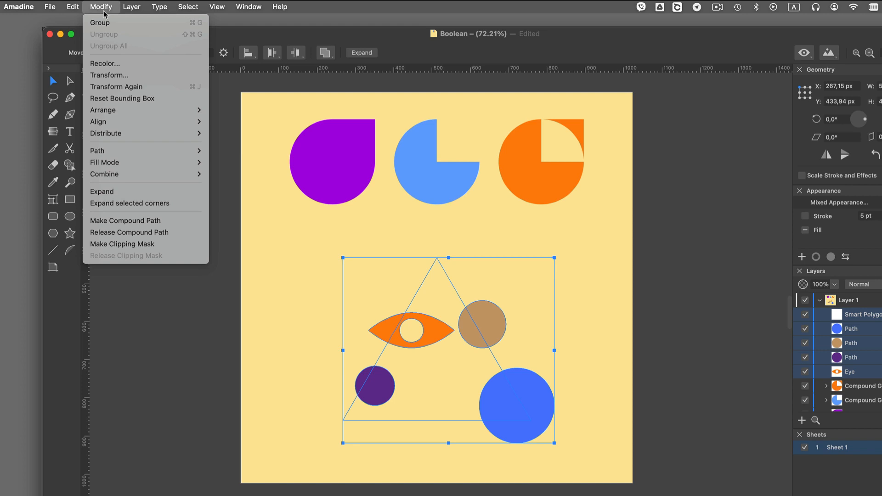
left_click(145, 220)
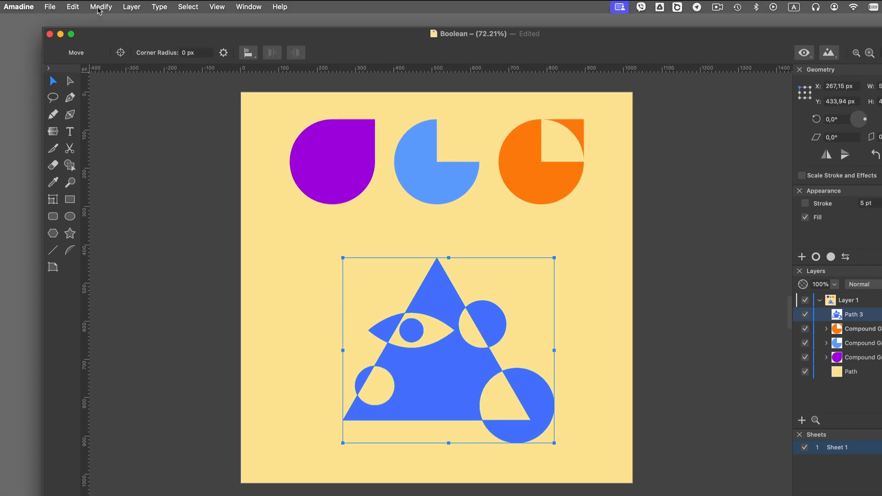
Step: Open the object modification commands for the new compound path
left_click(101, 6)
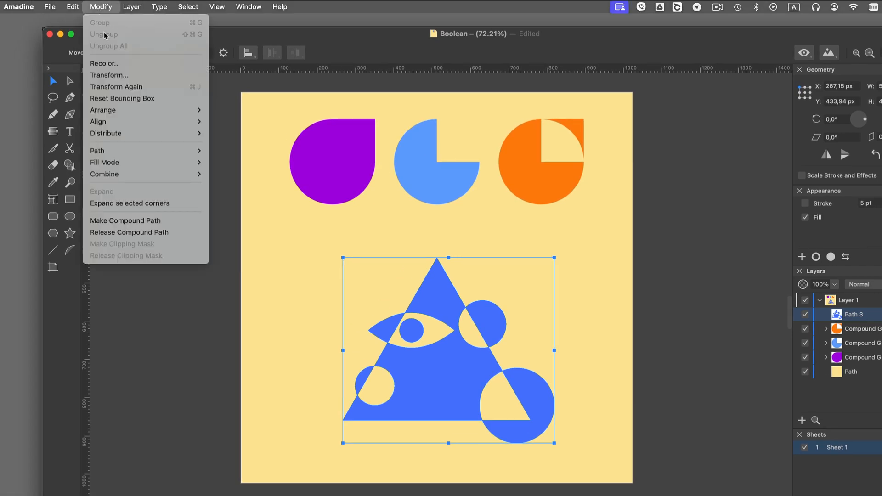